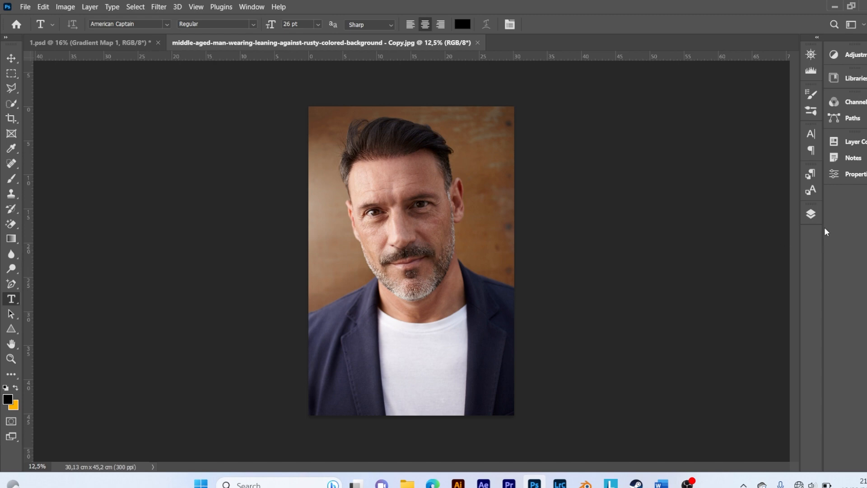
Step: Duplicate the Background portrait layer
{"action": "left_click", "coordinate": [812, 214]}
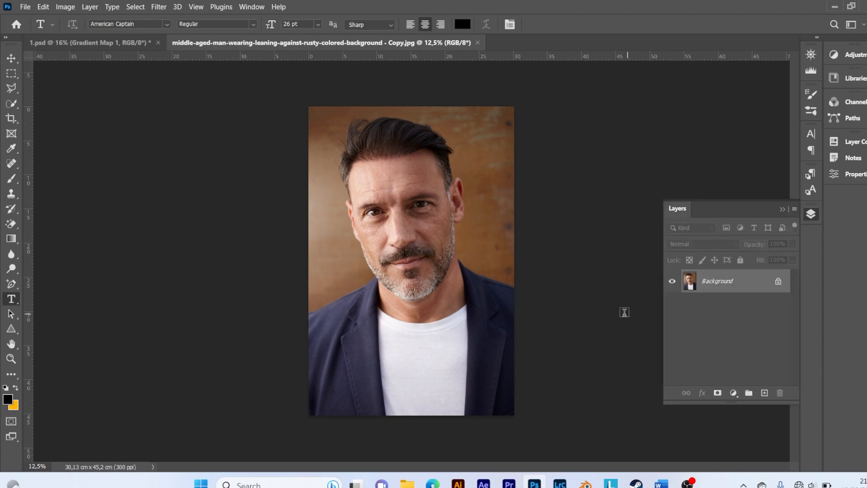
{"action": "key", "text": "ctrl+0"}
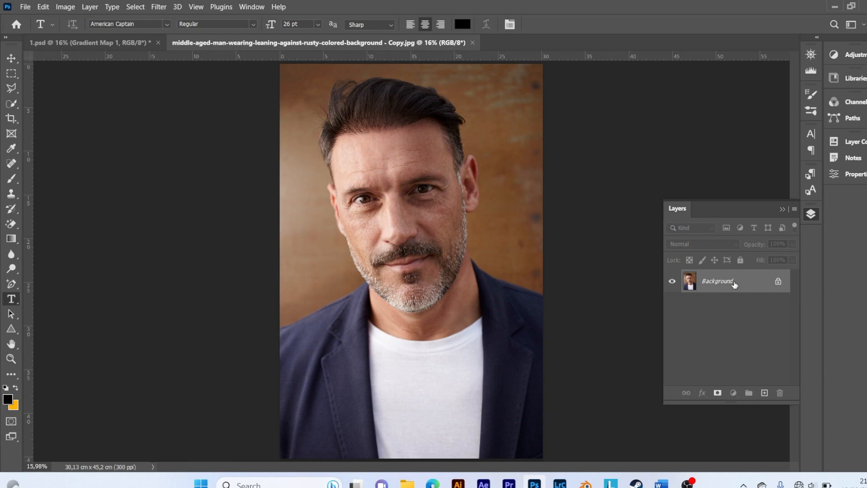
{"action": "key", "text": "ctrl+j"}
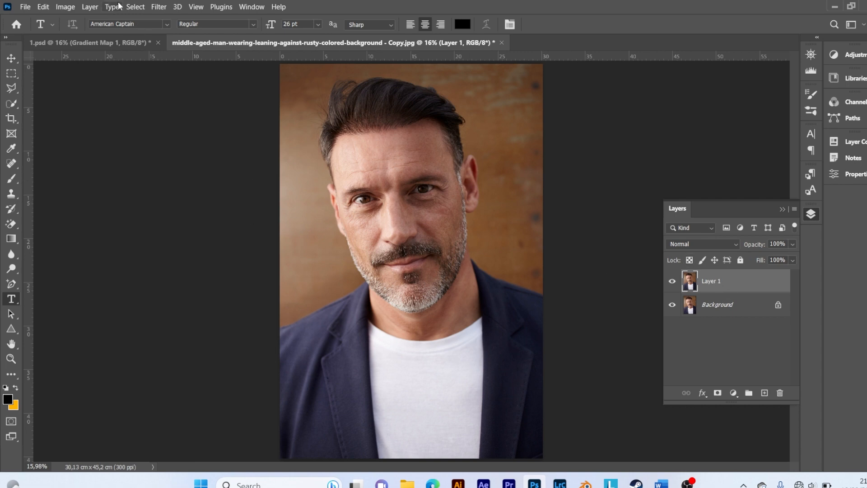
Step: Select the man automatically as the subject, turn the selection into a layer mask on Layer 1, and hide the Background layer
{"action": "left_click", "coordinate": [135, 7]}
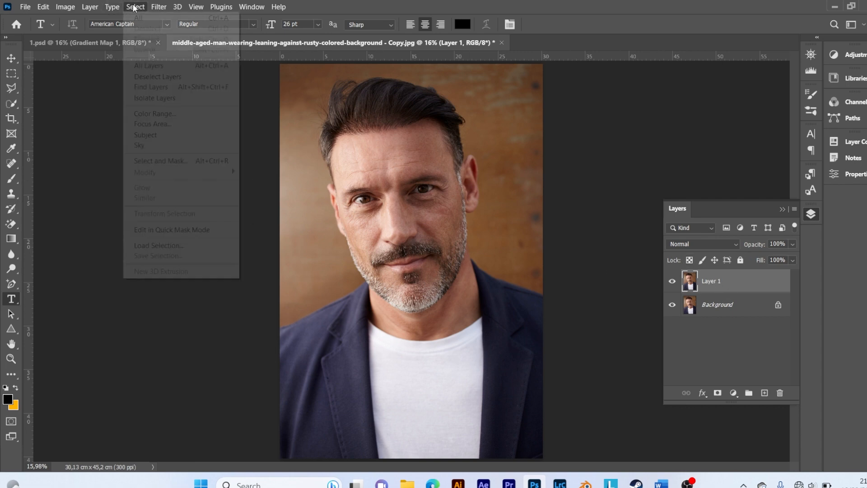
{"action": "left_click", "coordinate": [154, 135]}
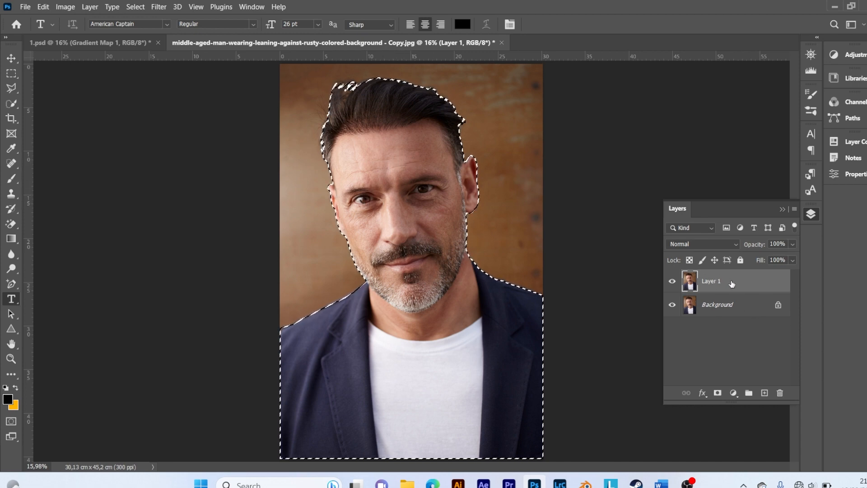
{"action": "left_click", "coordinate": [717, 393]}
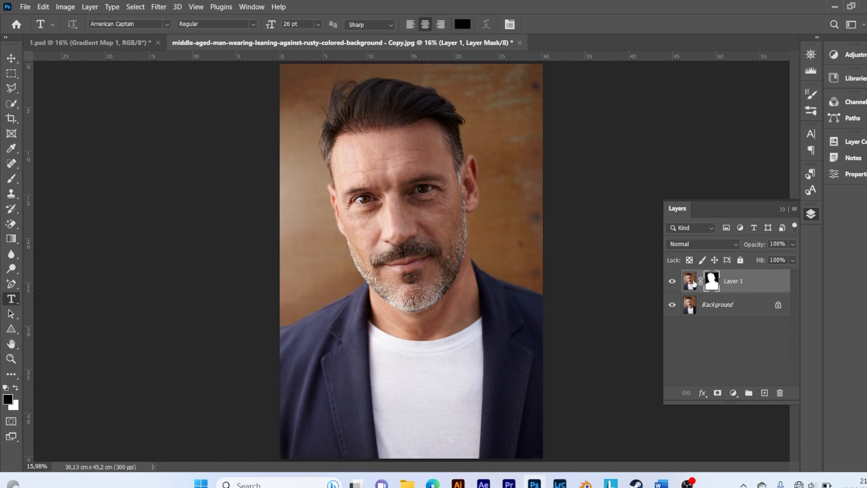
{"action": "left_click", "coordinate": [724, 304]}
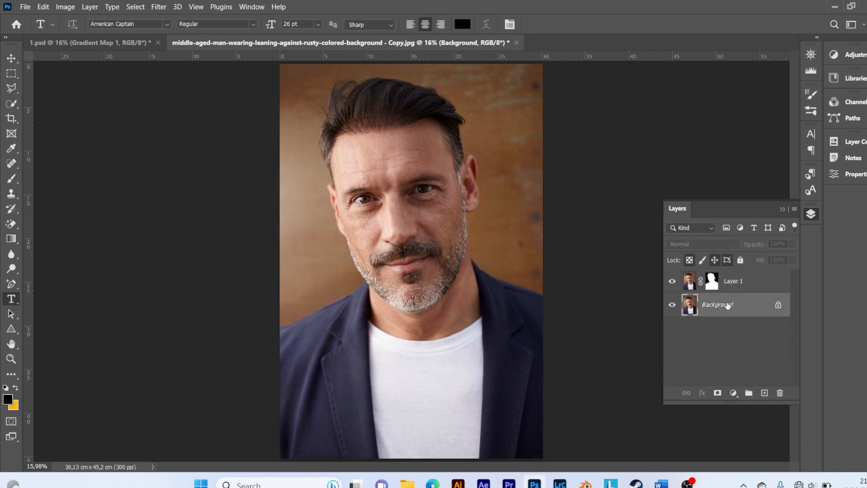
{"action": "left_click", "coordinate": [672, 307]}
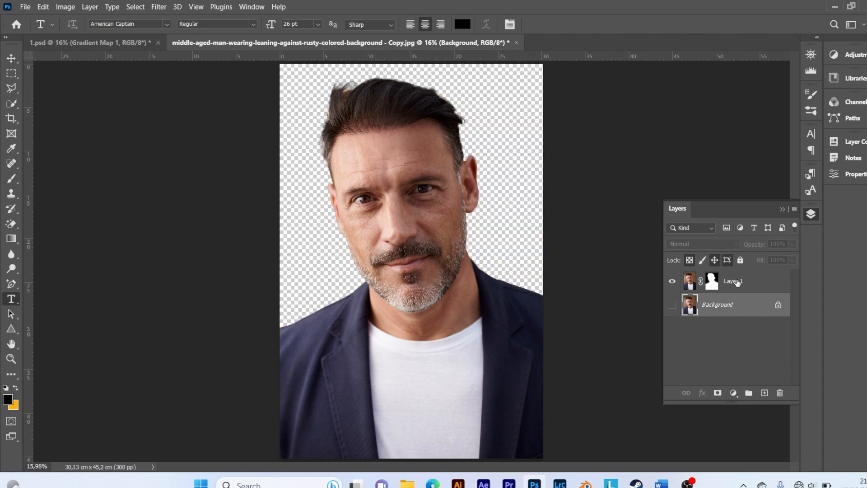
Step: Add a Gradient Map adjustment layer above the masked Layer 1
{"action": "left_click", "coordinate": [729, 283]}
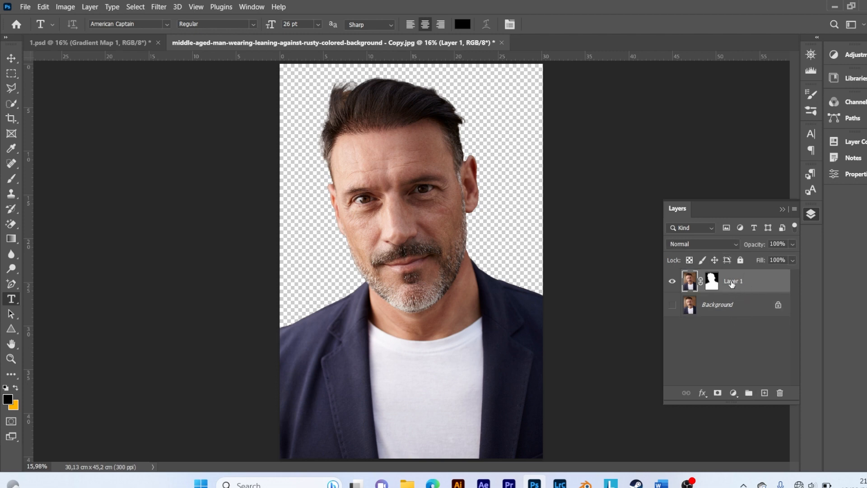
{"action": "left_click", "coordinate": [737, 393]}
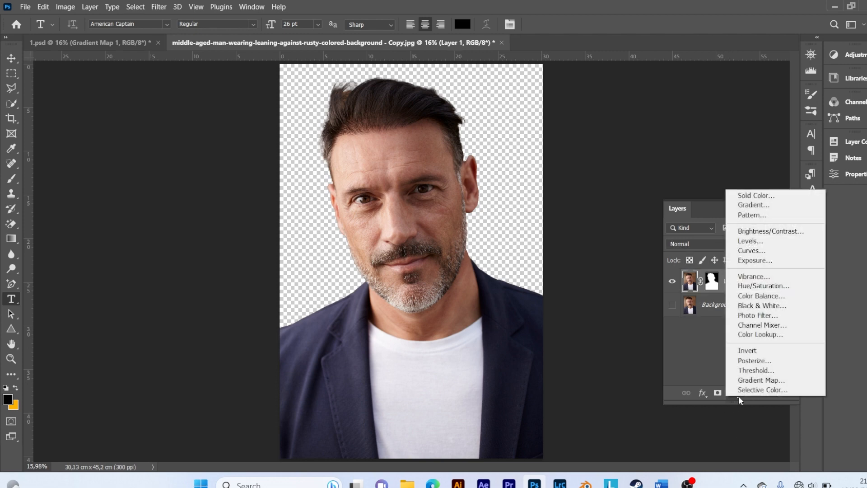
{"action": "left_click", "coordinate": [752, 380]}
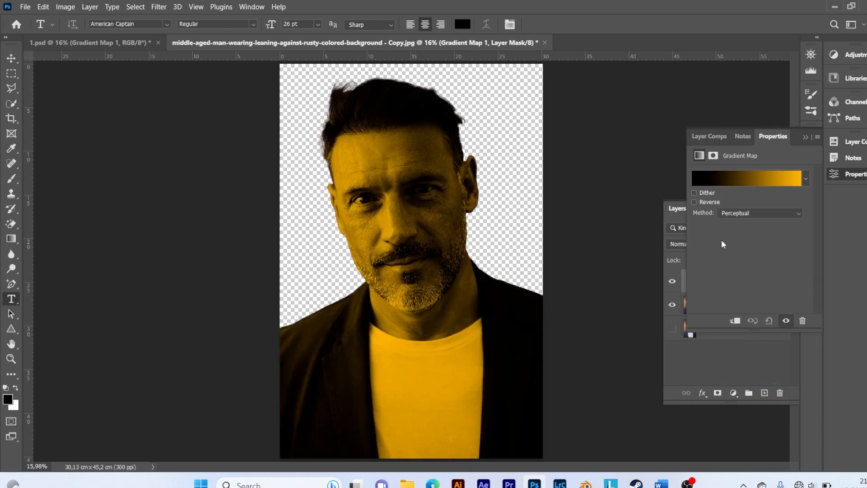
Step: Change the gradient map's orange end colour stop to white (ffffff) for a black-to-white gradient
{"action": "left_click", "coordinate": [743, 181]}
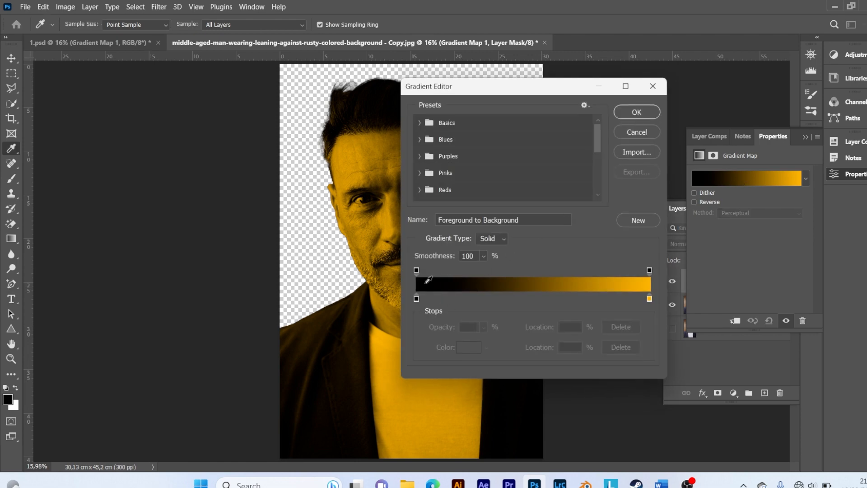
{"action": "left_click", "coordinate": [649, 299]}
{"action": "left_click", "coordinate": [476, 346]}
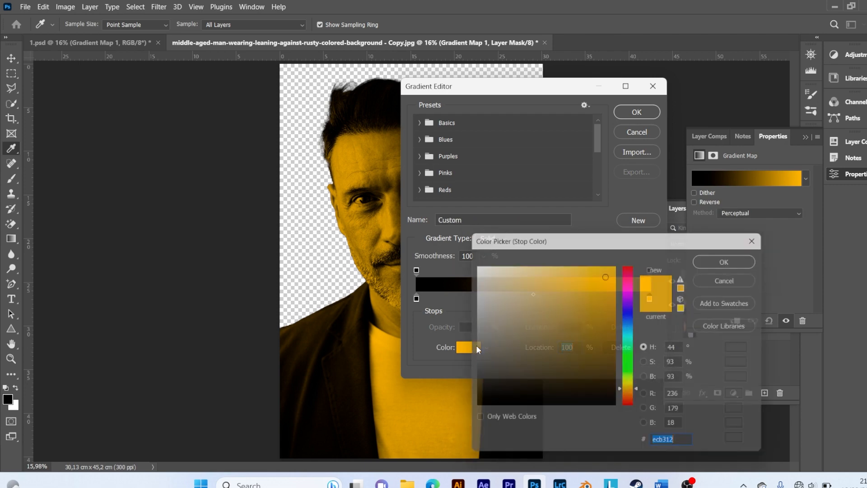
{"action": "left_click_drag", "start_coordinate": [495, 280], "coordinate": [463, 258]}
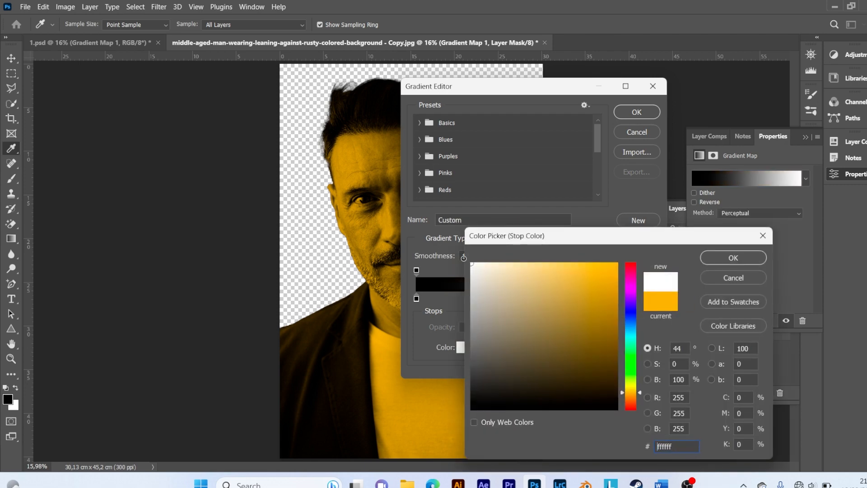
{"action": "left_click", "coordinate": [723, 254]}
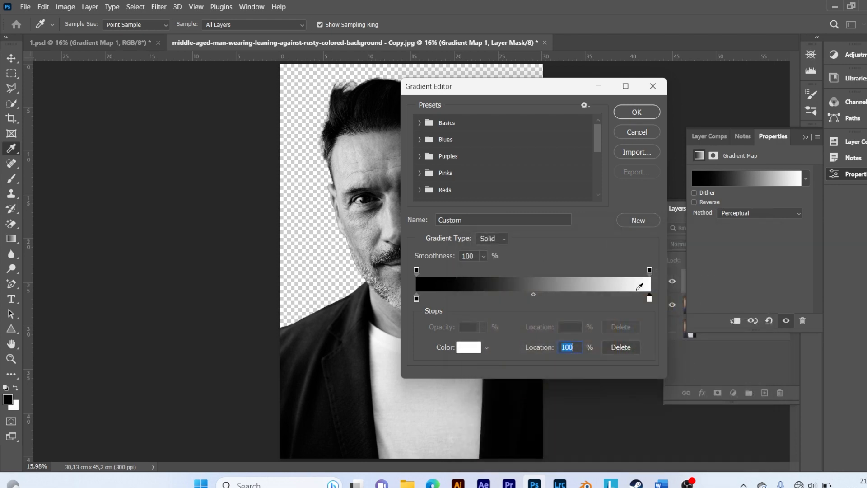
{"action": "left_click", "coordinate": [637, 112]}
Step: Convert the Gradient Map 1 and Layer 1 layers together into one smart object
{"action": "left_click", "coordinate": [764, 282]}
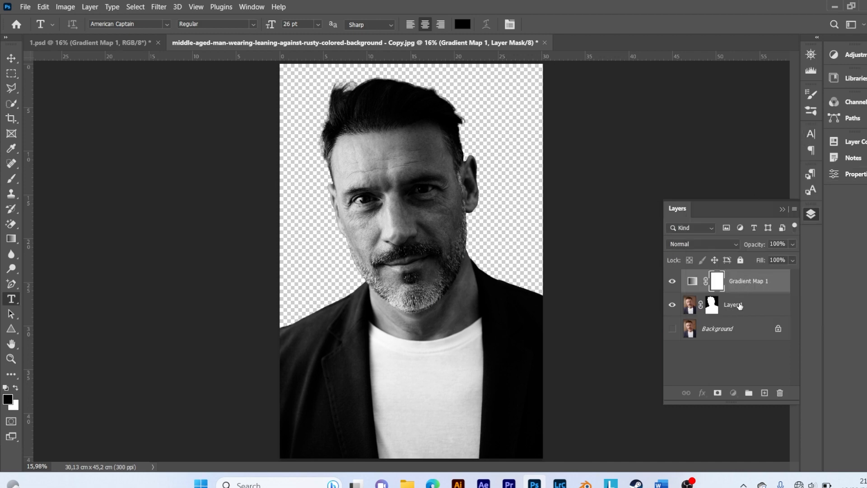
{"action": "left_click", "coordinate": [740, 306]}
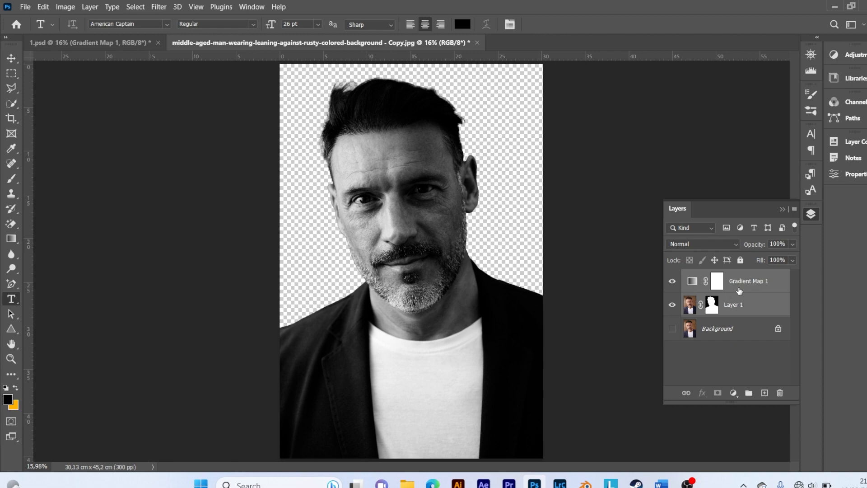
{"action": "right_click", "coordinate": [739, 289]}
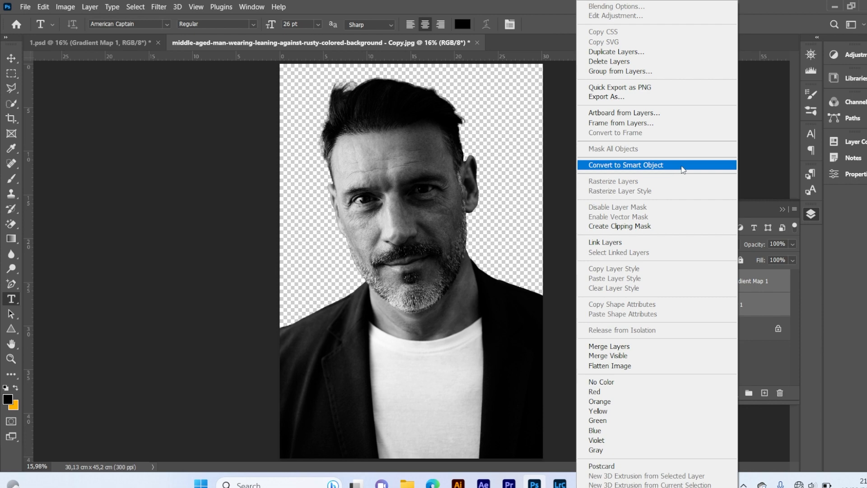
{"action": "left_click", "coordinate": [682, 167]}
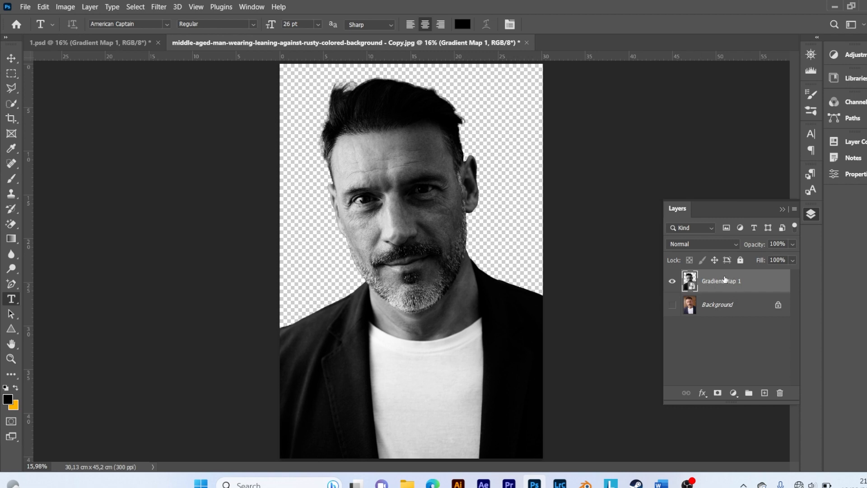
Step: Apply a Gaussian Blur with a 10-pixel radius to the portrait smart object
{"action": "left_click", "coordinate": [159, 7]}
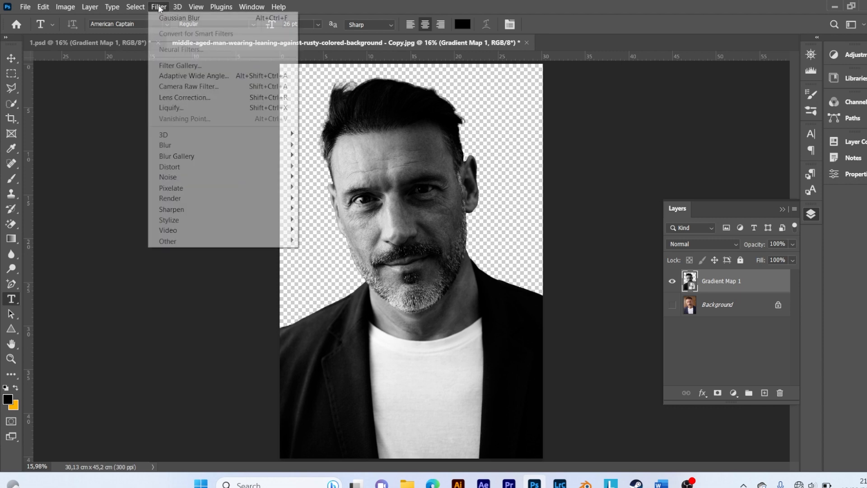
{"action": "mouse_move", "coordinate": [212, 146]}
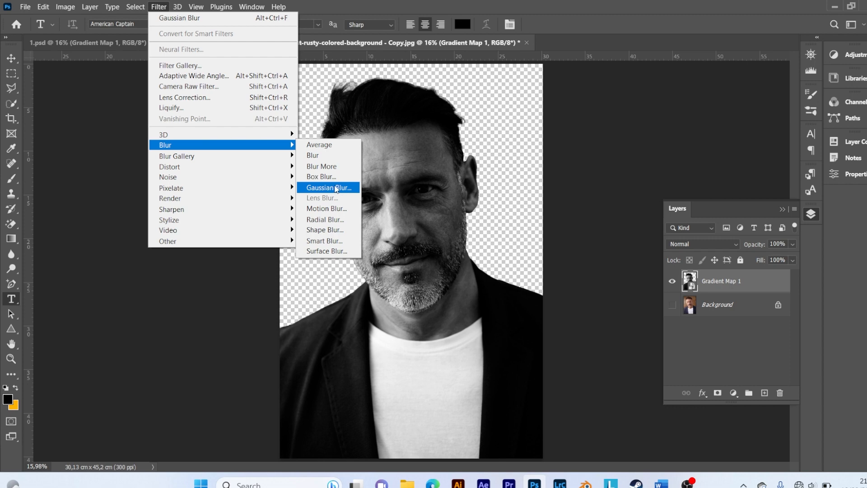
{"action": "left_click", "coordinate": [336, 188]}
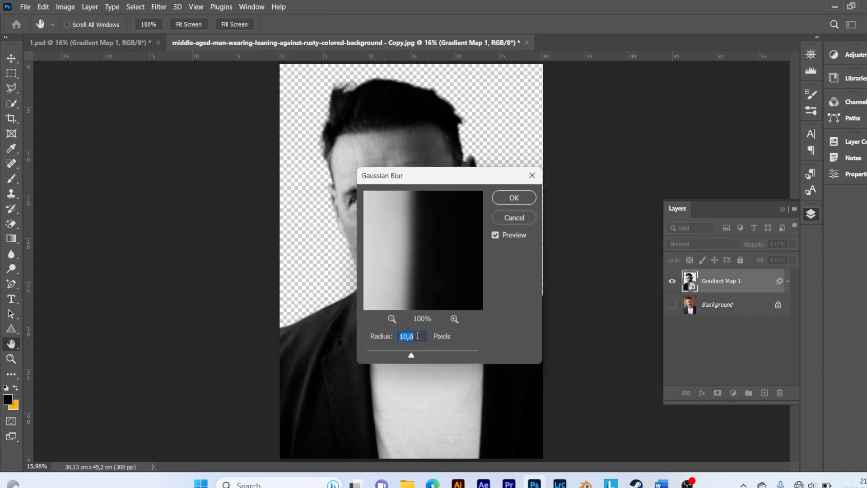
{"action": "key", "text": "BackSpace"}
{"action": "type", "text": "10"}
{"action": "left_click", "coordinate": [514, 197]}
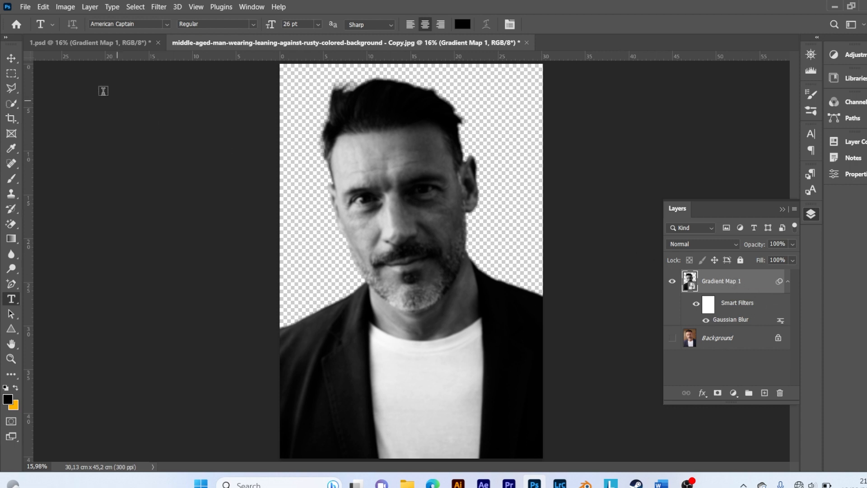
Step: Save the blurred document as a Photoshop file named "map effect" in the TEXT POTRAIT folder, with Maximize Compatibility on
{"action": "left_click", "coordinate": [25, 7]}
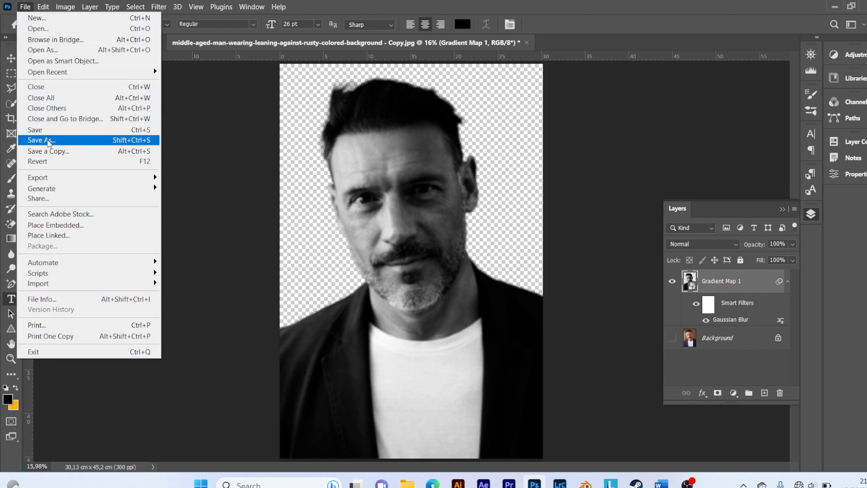
{"action": "left_click", "coordinate": [55, 140]}
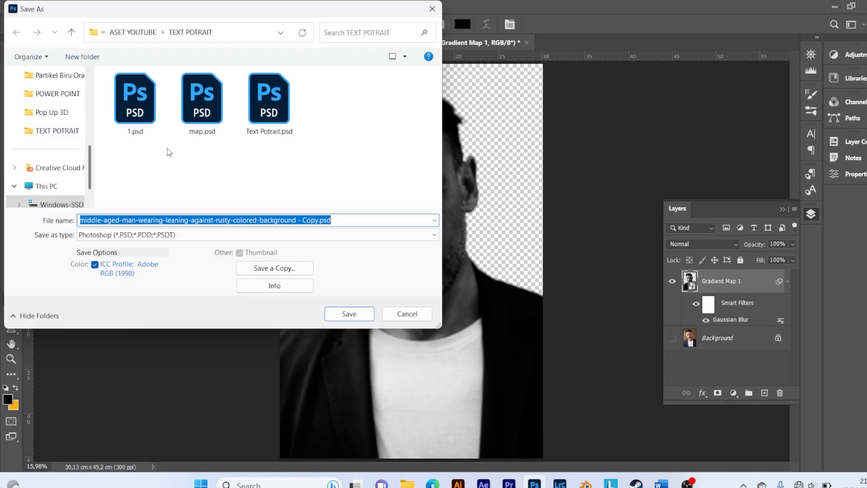
{"action": "key", "text": "BackSpace"}
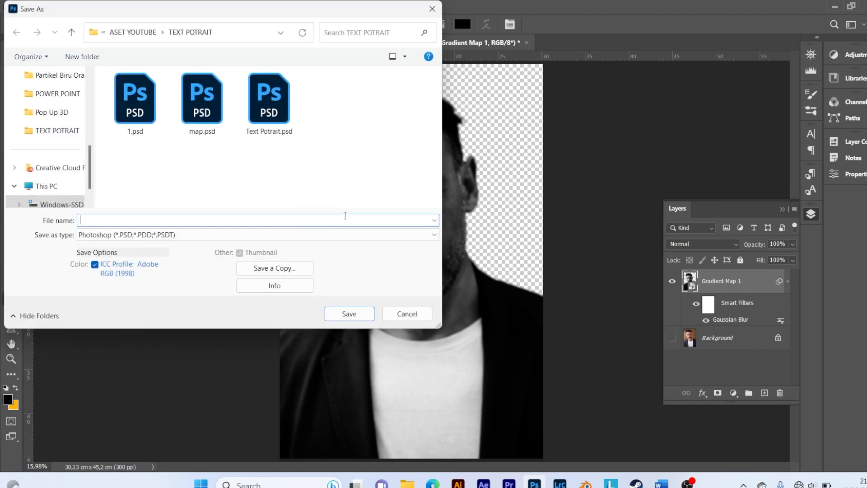
{"action": "type", "text": "map effect"}
{"action": "left_click", "coordinate": [345, 314]}
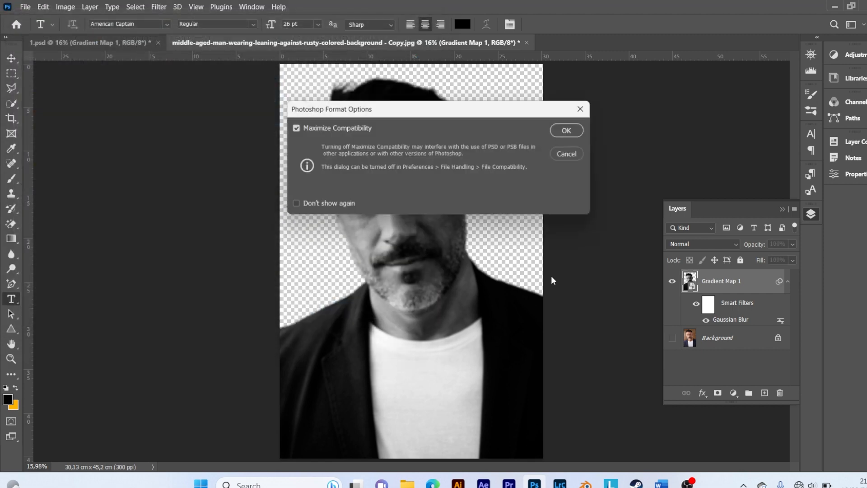
{"action": "left_click", "coordinate": [571, 131]}
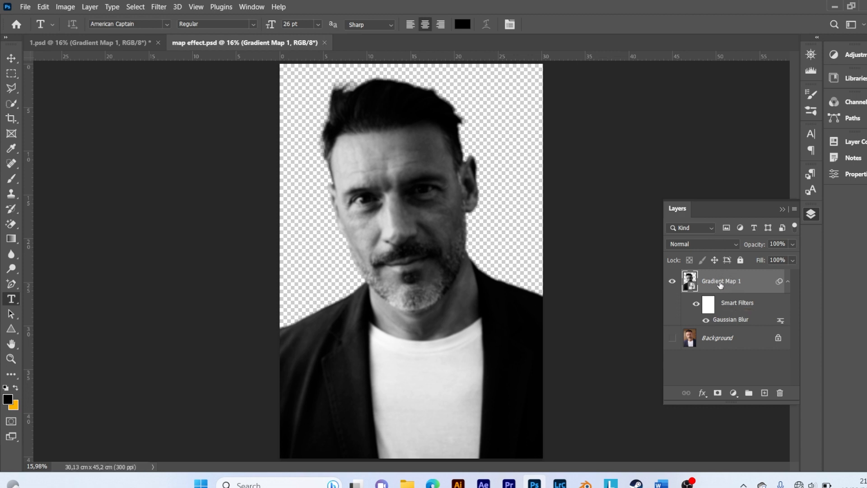
Step: Undo the Gaussian Blur and fill a paragraph text box covering almost the whole canvas with the copied lorem ipsum text
{"action": "key", "text": "ctrl+z"}
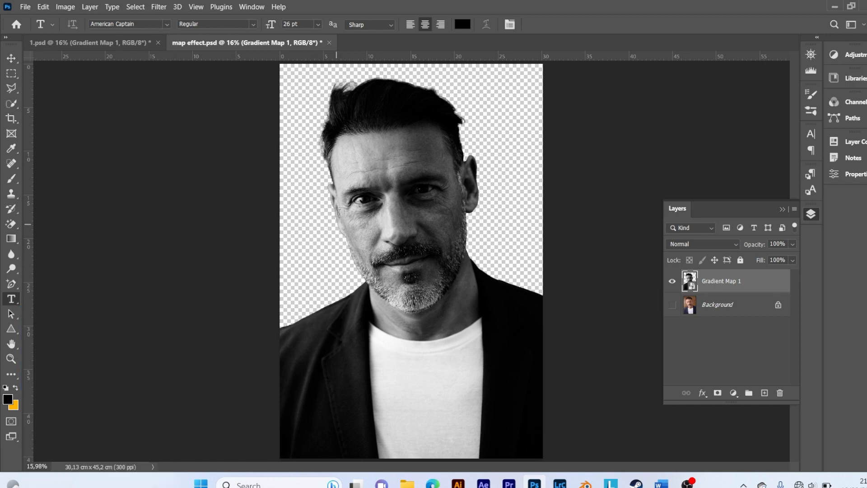
{"action": "left_click_drag", "start_coordinate": [280, 74], "coordinate": [542, 460]}
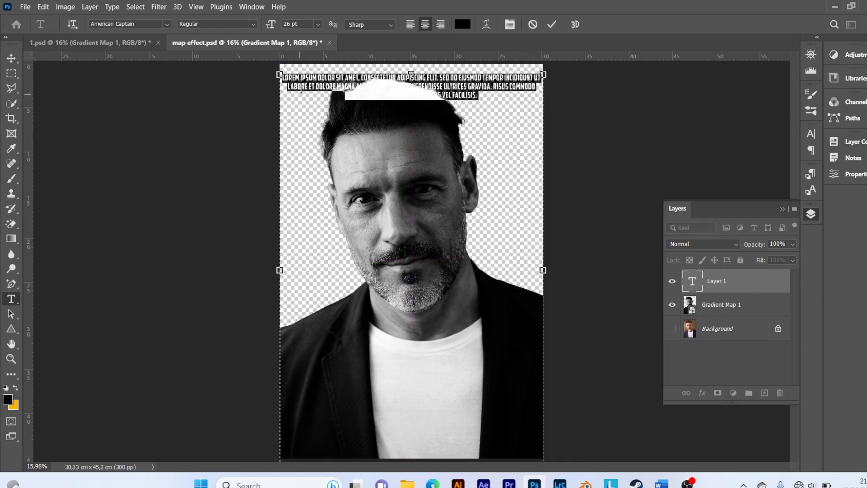
{"action": "key", "text": "BackSpace"}
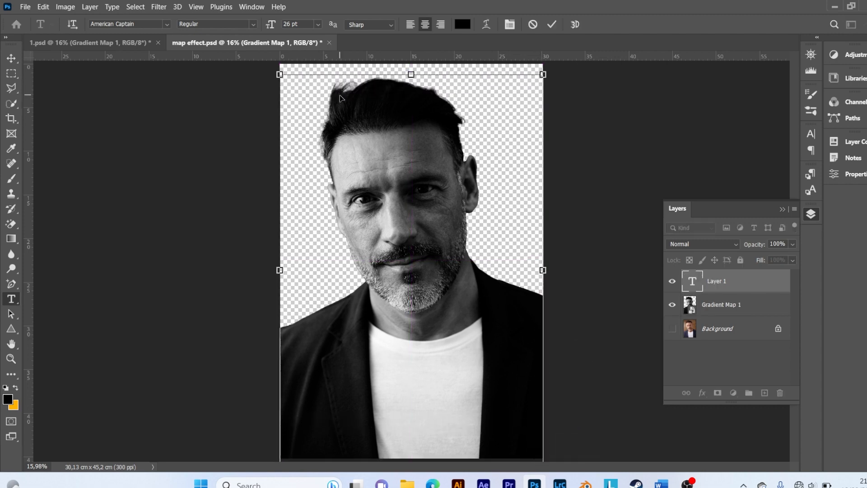
{"action": "key", "text": "ctrl+v"}
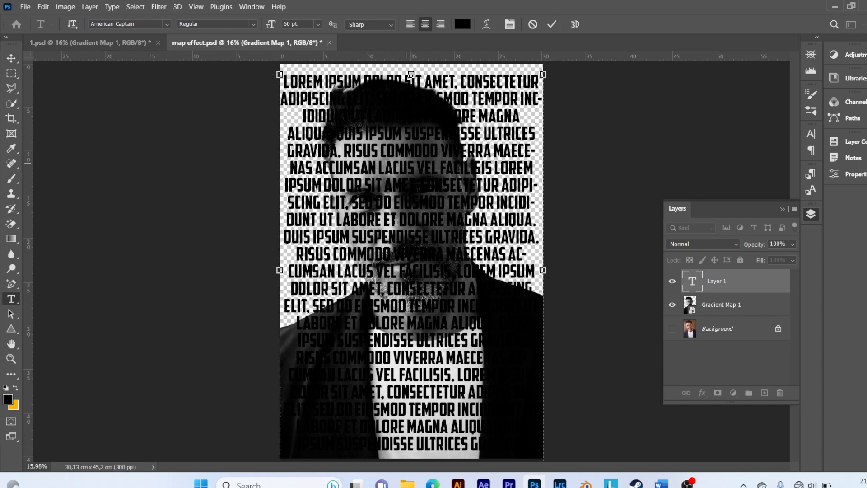
Step: Select all the lorem ipsum text and set its font size to 28 pt
{"action": "left_click", "coordinate": [251, 7]}
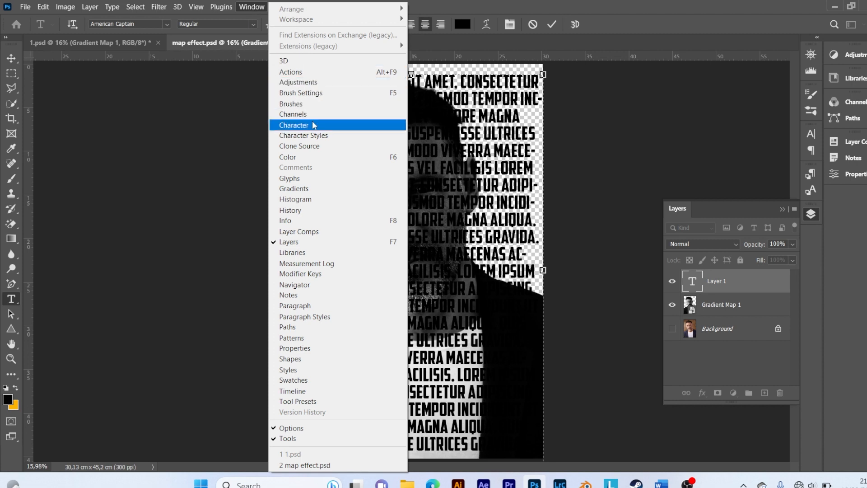
{"action": "left_click", "coordinate": [305, 126]}
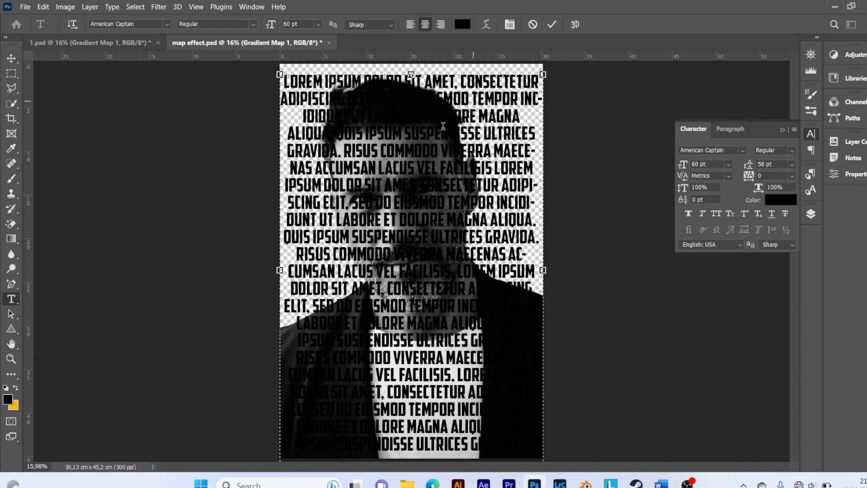
{"action": "key", "text": "ctrl+a"}
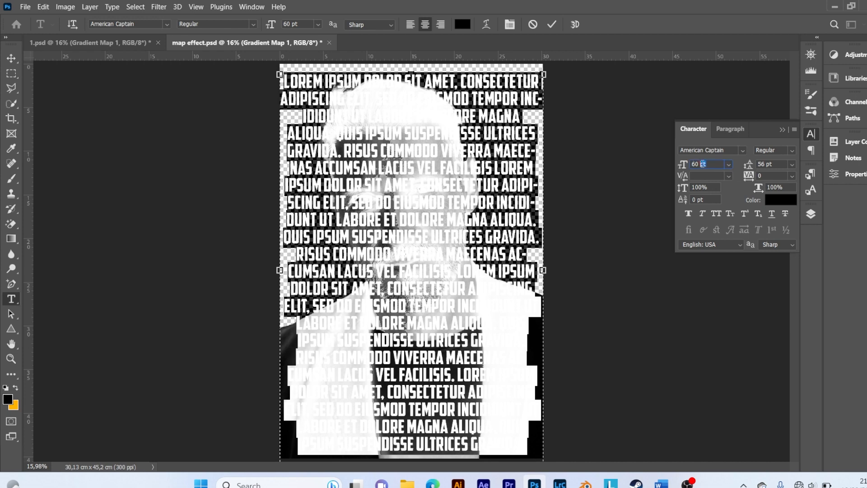
{"action": "left_click_drag", "start_coordinate": [703, 163], "coordinate": [694, 165]}
{"action": "key", "text": "BackSpace"}
{"action": "type", "text": "28"}
{"action": "key", "text": "Return"}
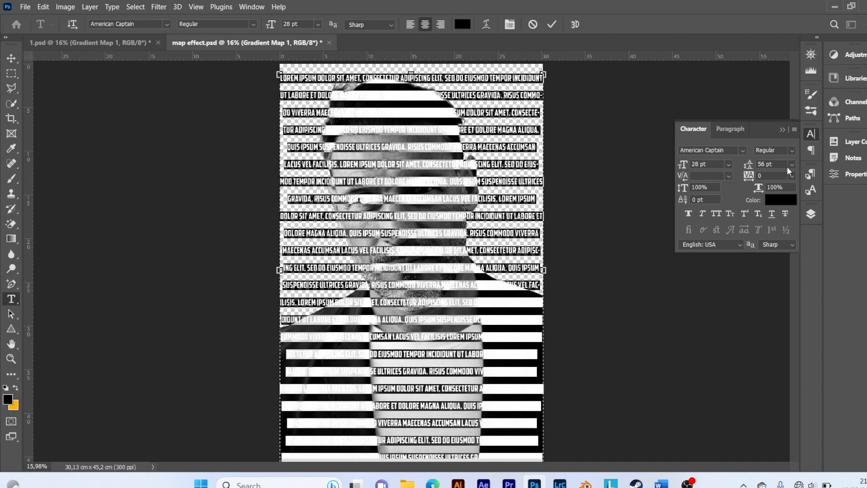
Step: Set the selected text's leading to 26 pt and tracking to 10, and commit the text
{"action": "key", "text": "BackSpace"}
{"action": "key", "text": "BackSpace"}
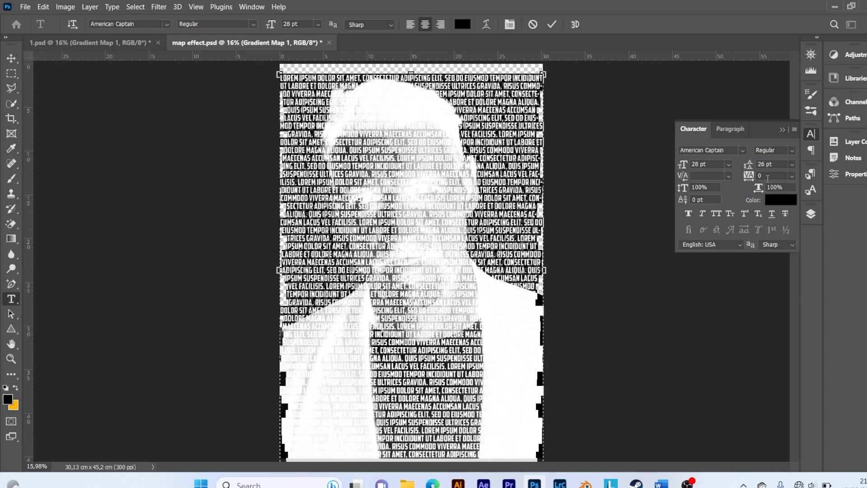
{"action": "left_click", "coordinate": [792, 176]}
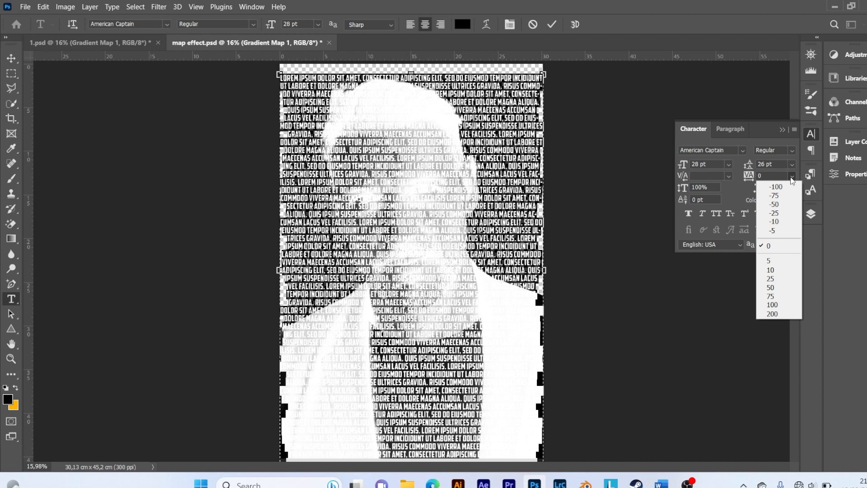
{"action": "left_click", "coordinate": [771, 270]}
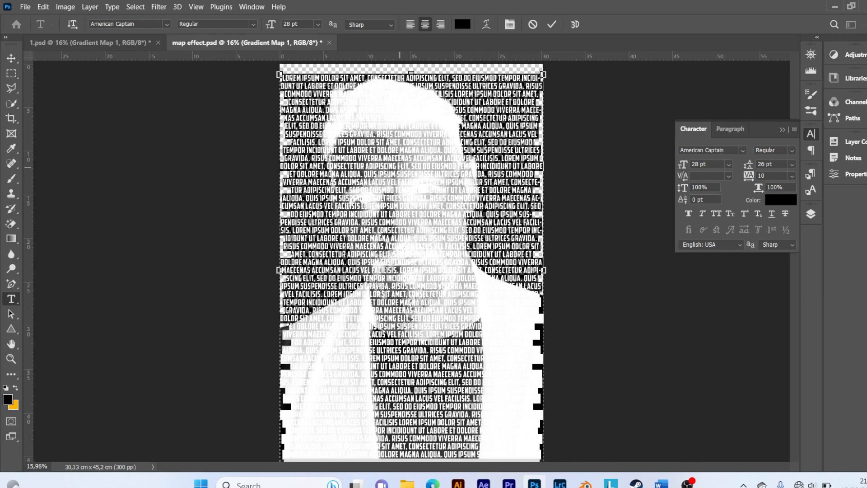
{"action": "left_click", "coordinate": [782, 130]}
{"action": "left_click", "coordinate": [12, 58]}
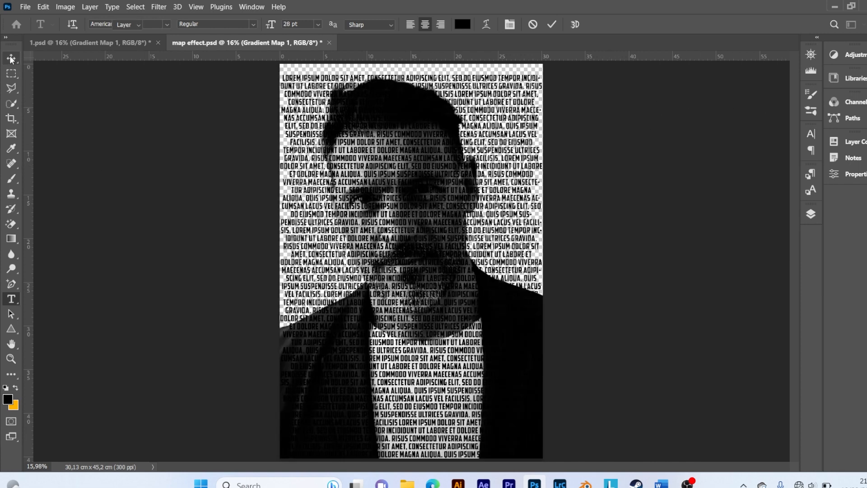
Step: Convert the text layer to a smart object and displace it by 20 horizontally and vertically, using map effect.psd as the displacement map
{"action": "left_click", "coordinate": [813, 217]}
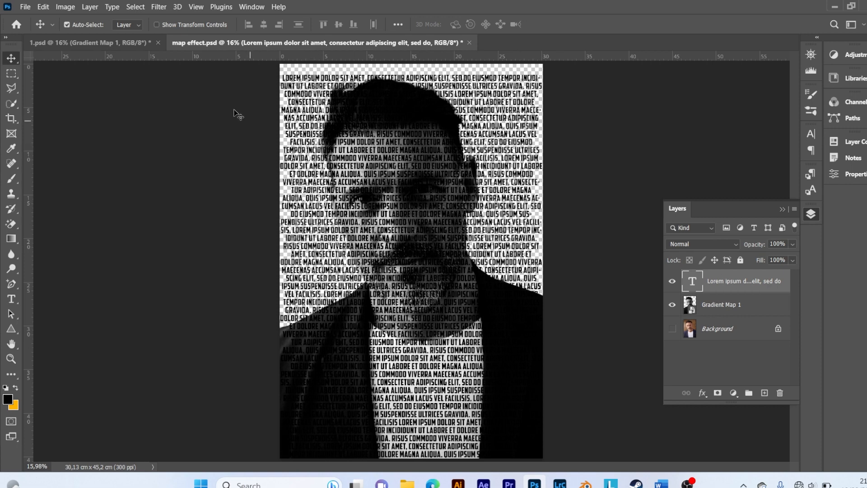
{"action": "left_click", "coordinate": [158, 7]}
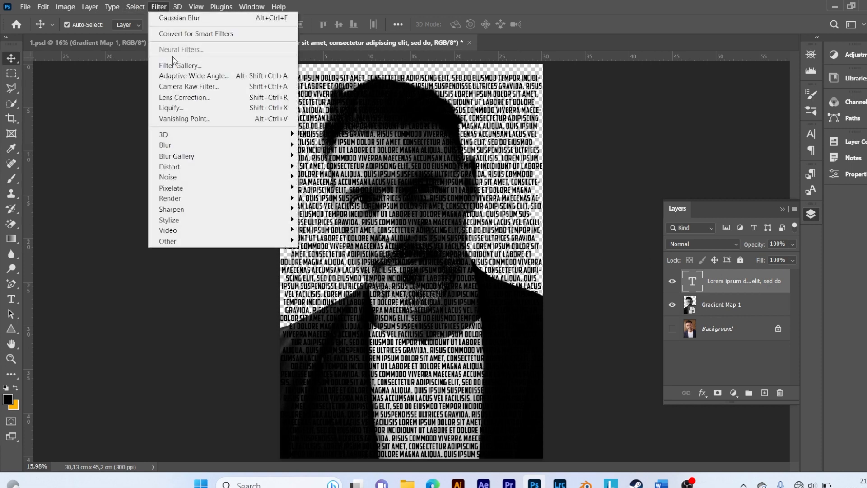
{"action": "mouse_move", "coordinate": [183, 168]}
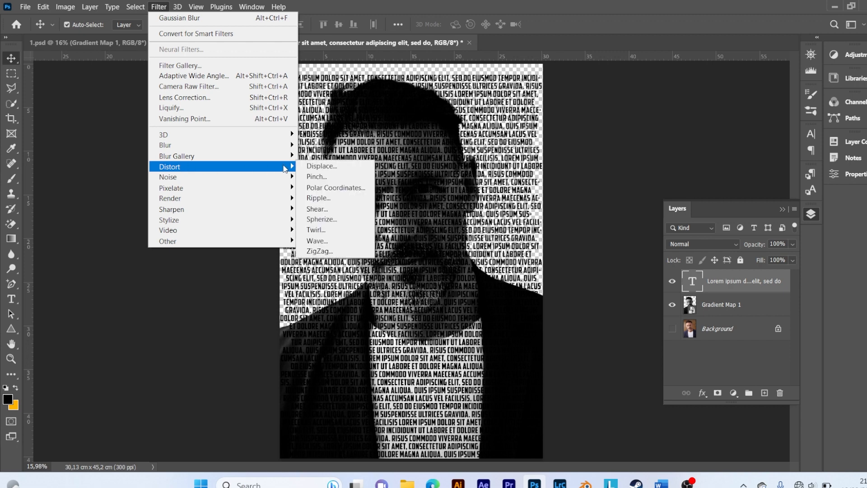
{"action": "left_click", "coordinate": [329, 166]}
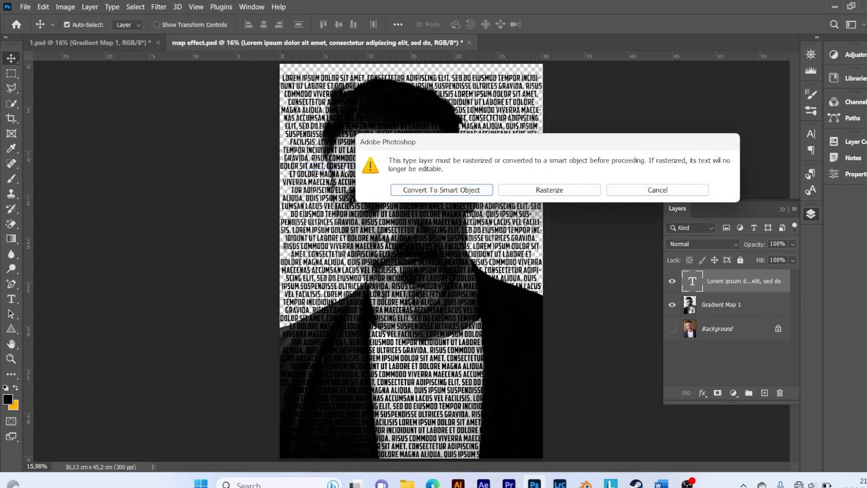
{"action": "left_click", "coordinate": [437, 191]}
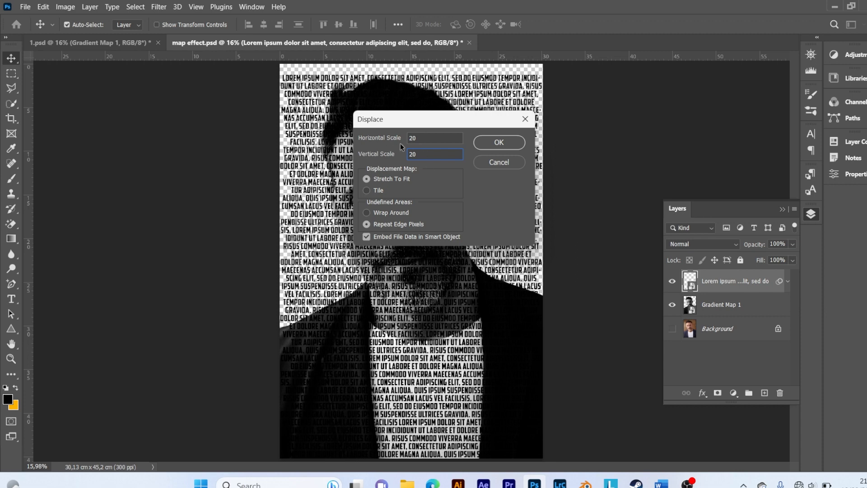
{"action": "left_click", "coordinate": [497, 143]}
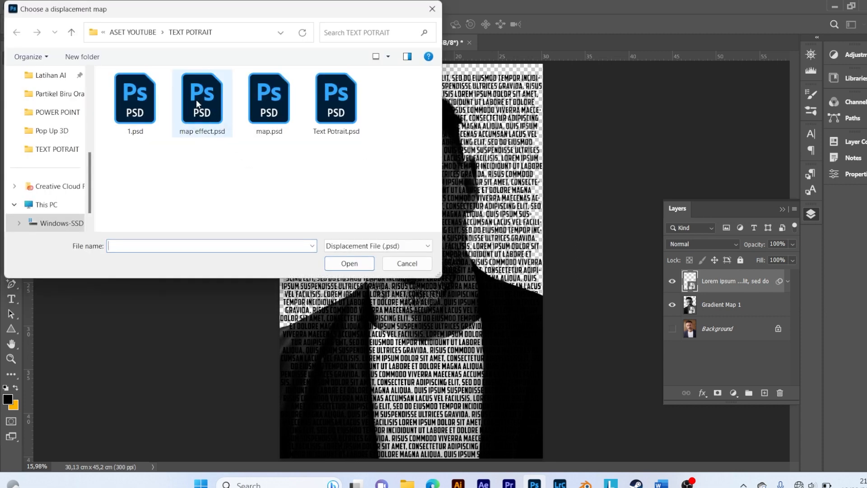
{"action": "left_click", "coordinate": [203, 110]}
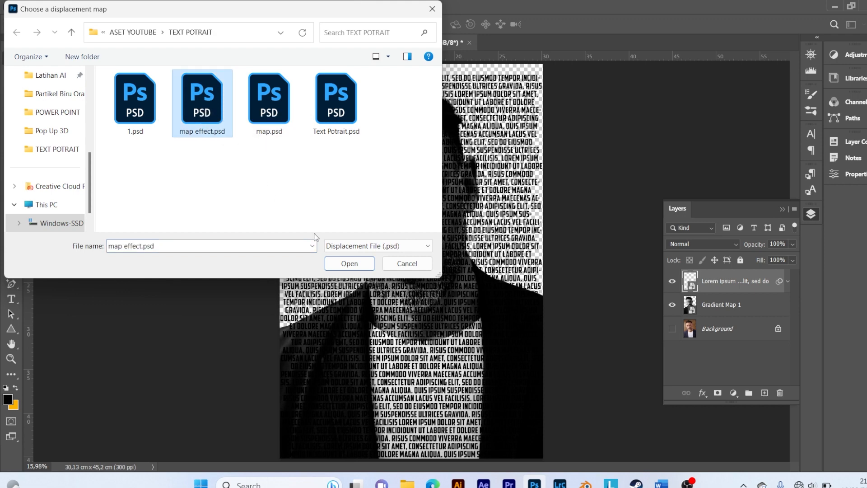
{"action": "left_click", "coordinate": [345, 264]}
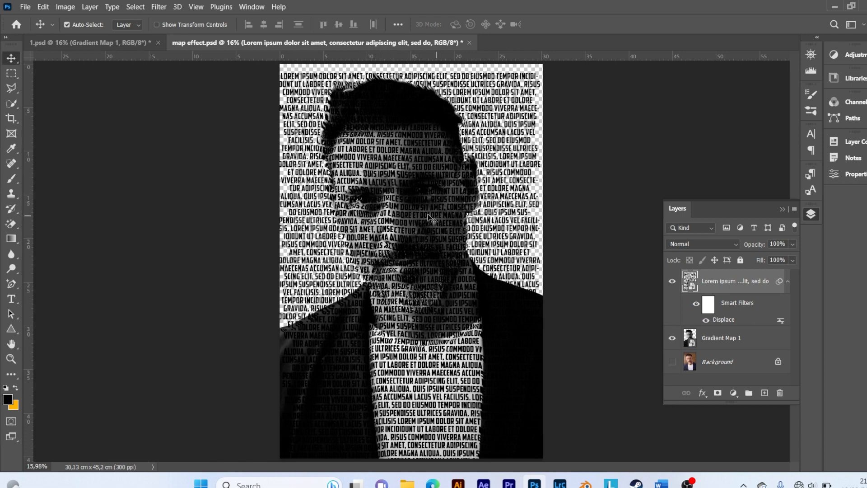
Step: Place the Gradient Map 1 portrait layer above the lorem ipsum layer and clip it to the text
{"action": "left_click", "coordinate": [788, 284]}
{"action": "left_click", "coordinate": [736, 304]}
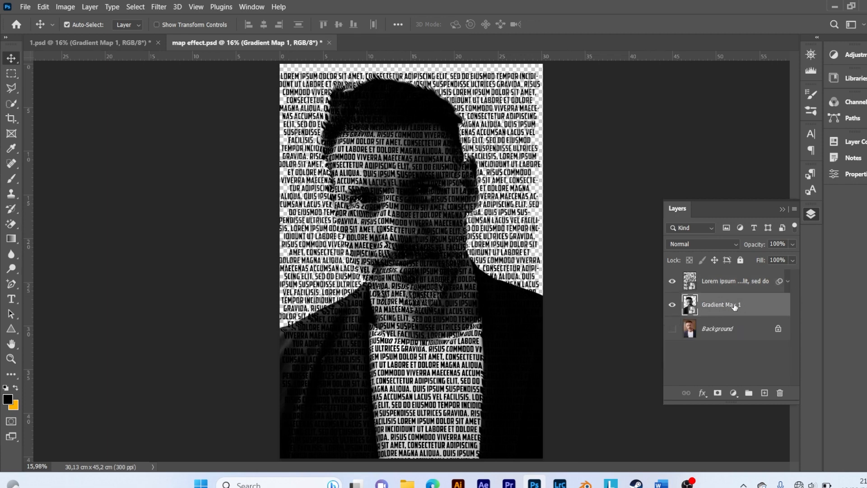
{"action": "left_click_drag", "start_coordinate": [735, 307], "coordinate": [723, 283]}
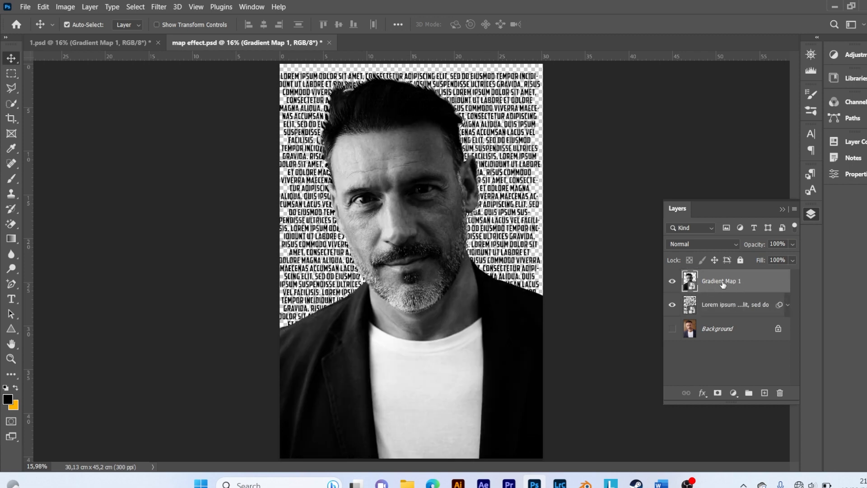
{"action": "right_click", "coordinate": [727, 281]}
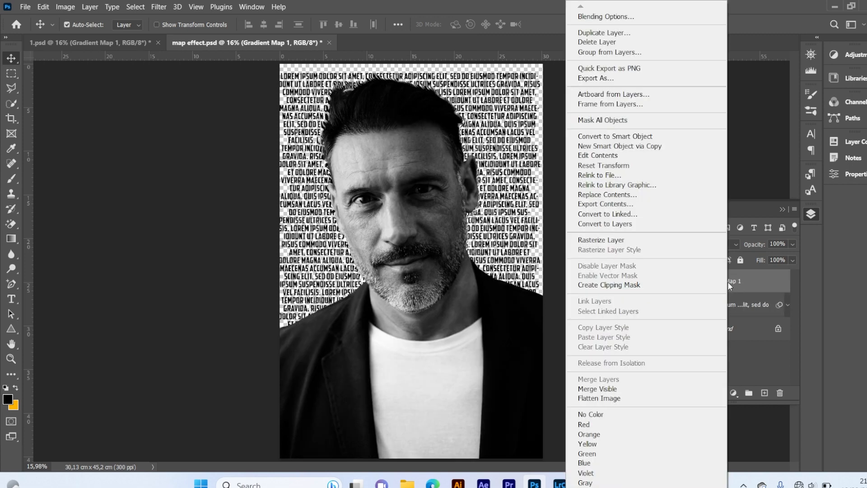
{"action": "left_click", "coordinate": [632, 285]}
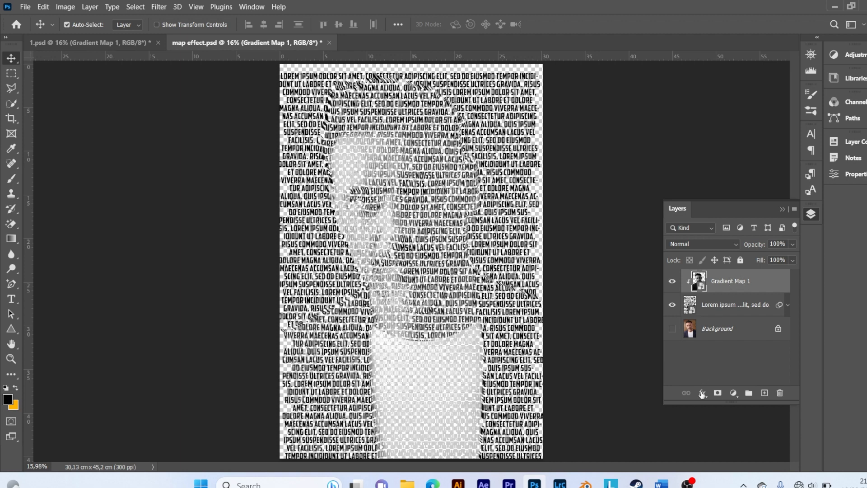
Step: Add a solid black (000000) color fill layer and place it between the lorem ipsum layer and the Background
{"action": "left_click", "coordinate": [734, 393]}
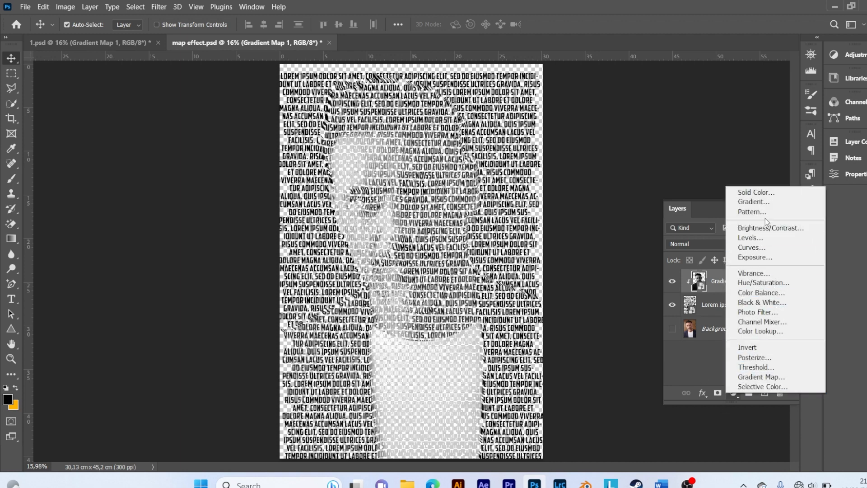
{"action": "left_click", "coordinate": [757, 191]}
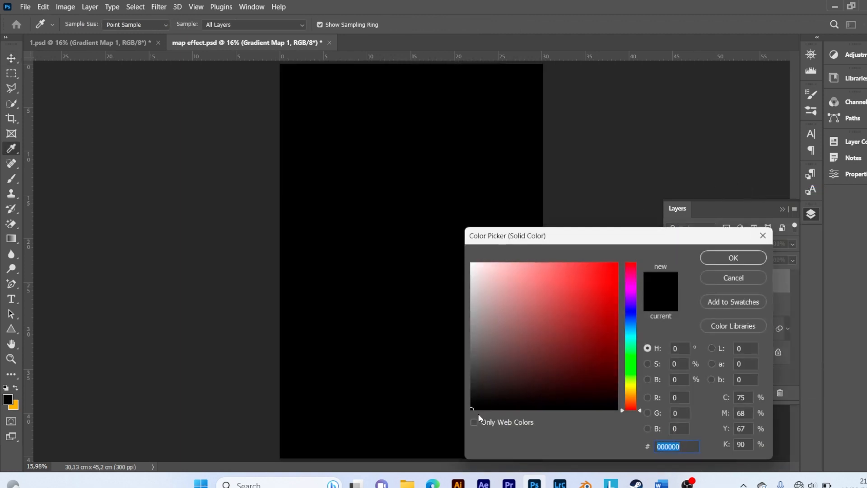
{"action": "mouse_move", "coordinate": [475, 408]}
{"action": "left_mouse_down"}
{"action": "mouse_move", "coordinate": [505, 365]}
{"action": "mouse_move", "coordinate": [464, 412]}
{"action": "left_mouse_up"}
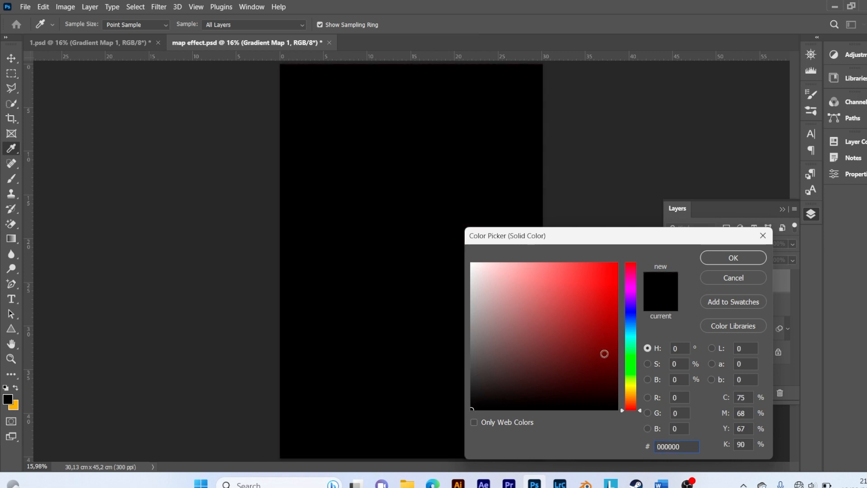
{"action": "left_click", "coordinate": [726, 262]}
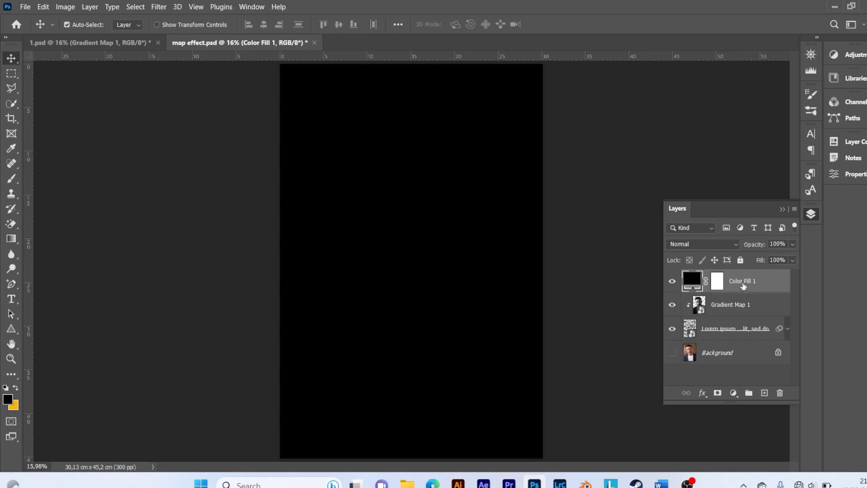
{"action": "left_click_drag", "start_coordinate": [743, 285], "coordinate": [742, 341]}
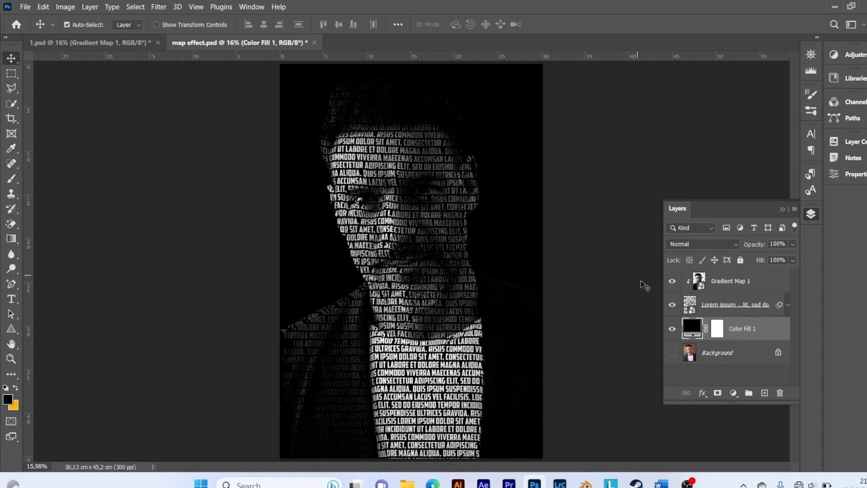
{"action": "left_click", "coordinate": [782, 209]}
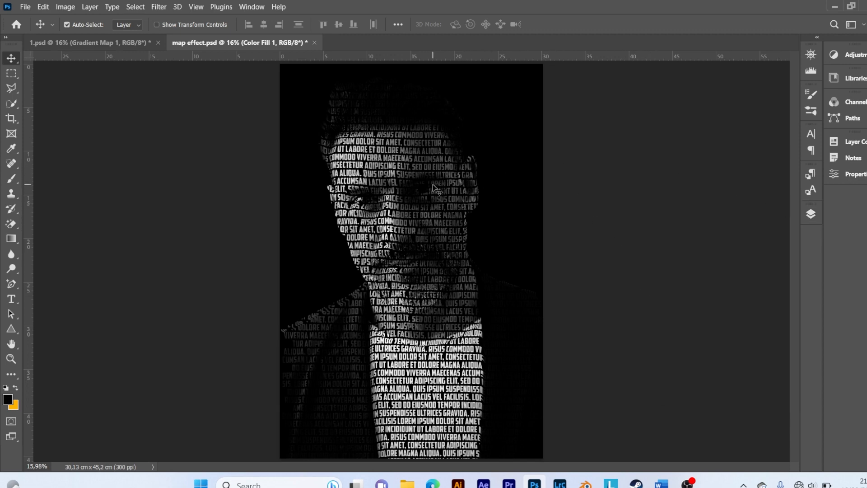